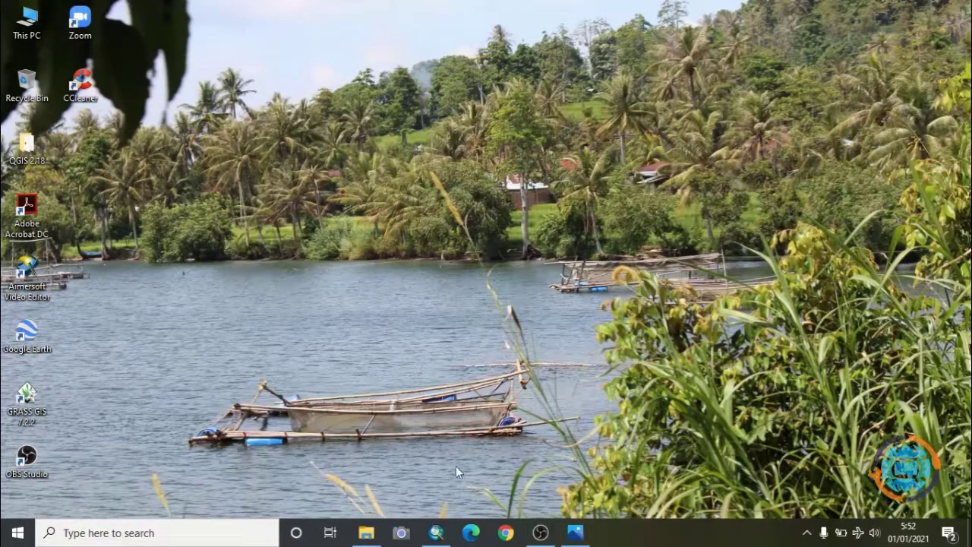
Open the Data Shelter workbook from the Analisis SIG folder in Documents to view its contents
left_click(366, 532)
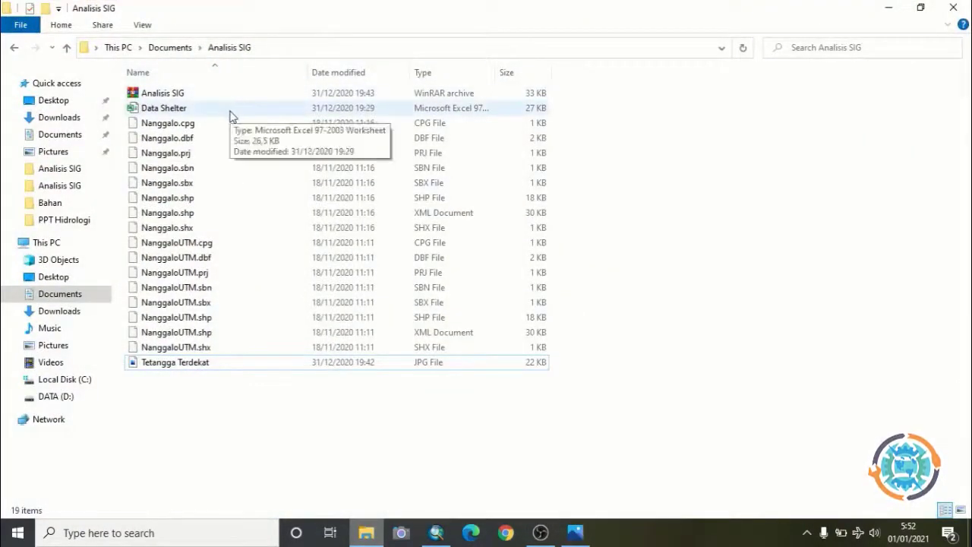
double_click(232, 113)
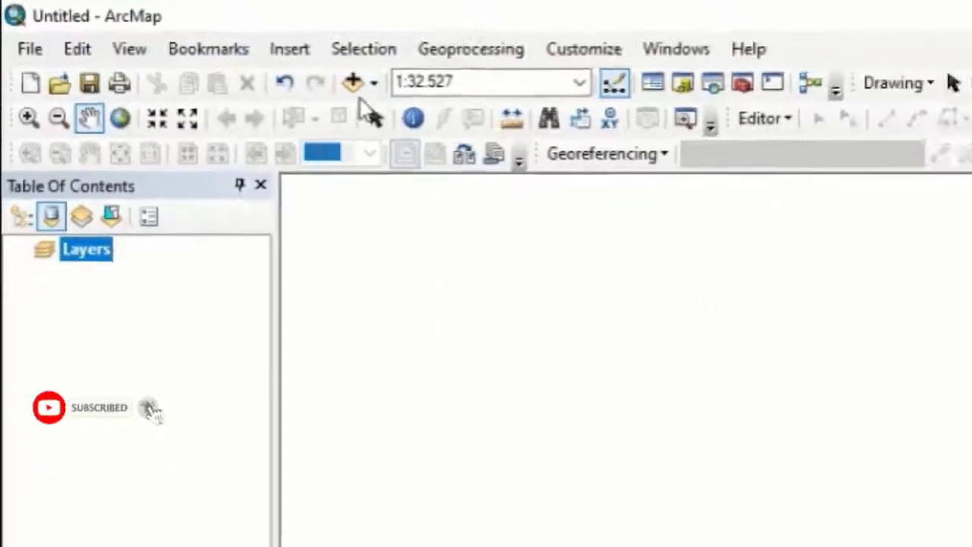
Switch to ArcMap and add Nanggalo.shp from the Analisis SIG folder to the map
left_click(181, 43)
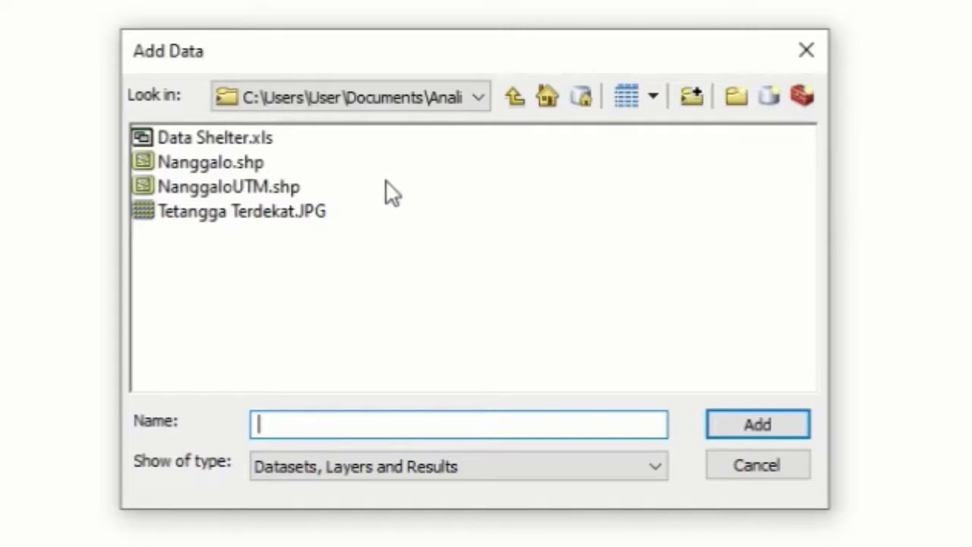
left_click(240, 161)
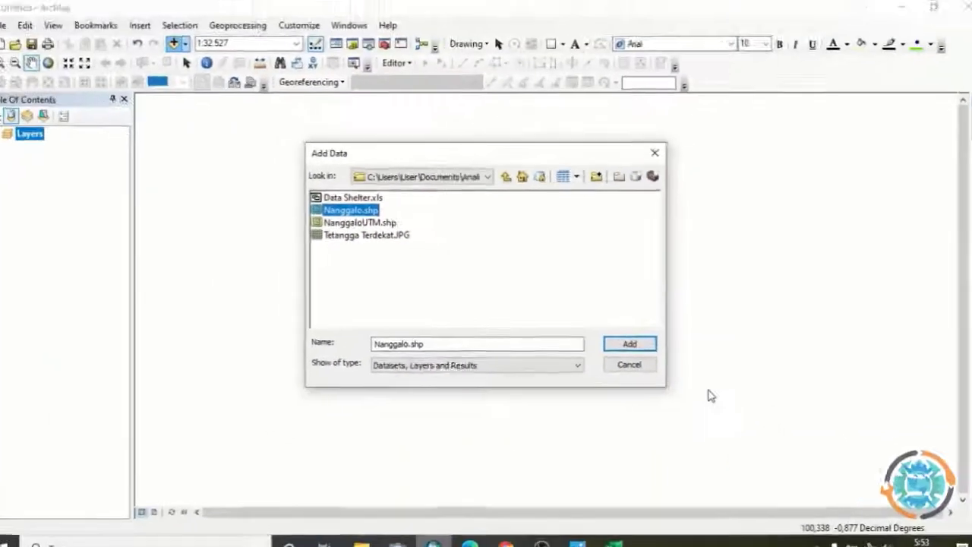
left_click(648, 344)
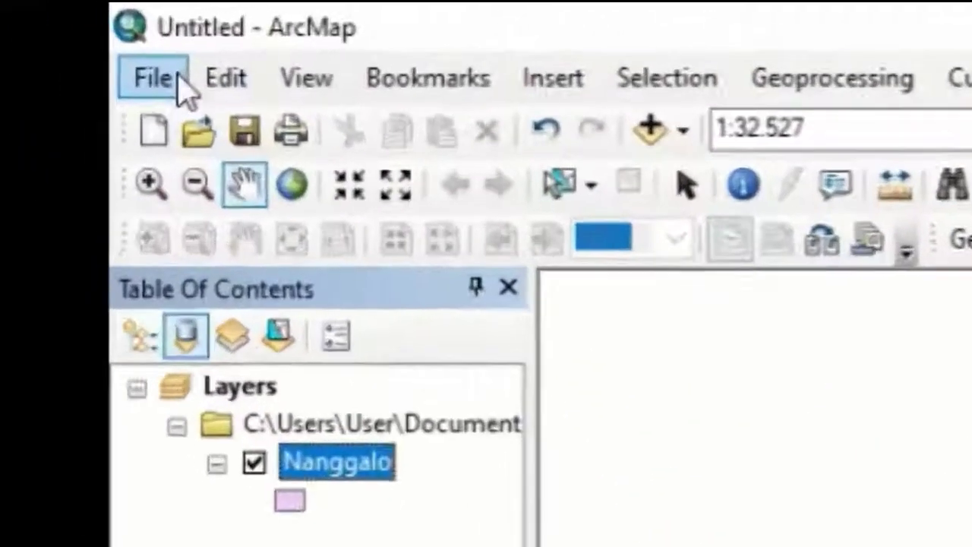
left_click(176, 76)
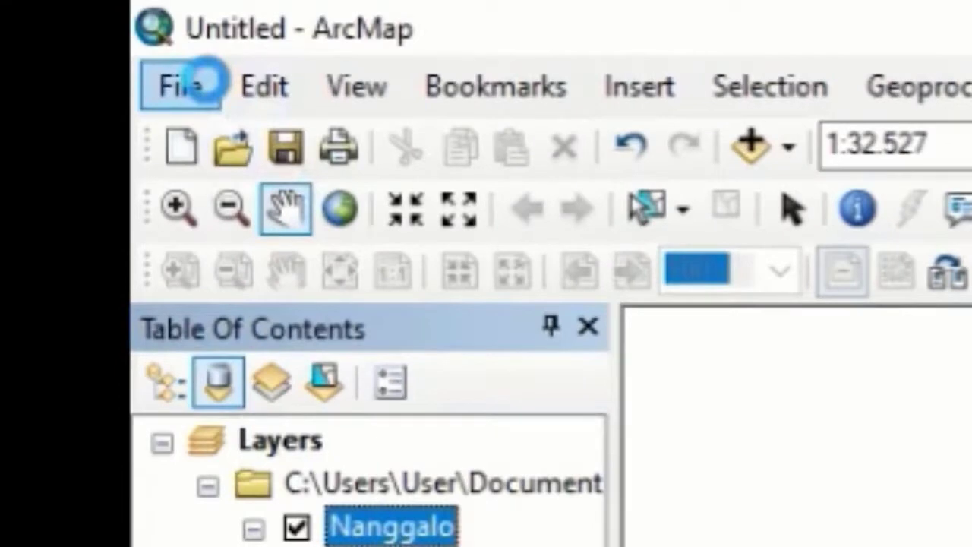
right_click(210, 98)
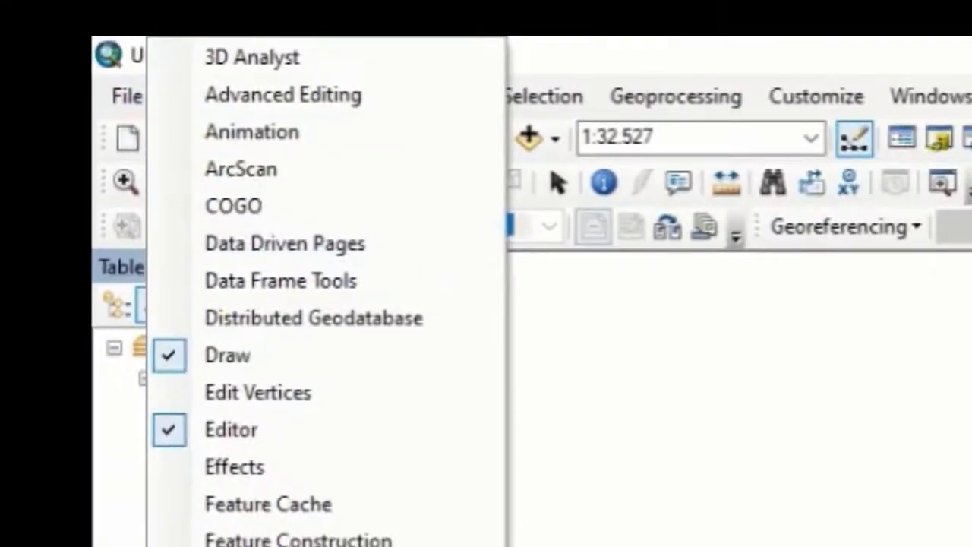
key("Escape")
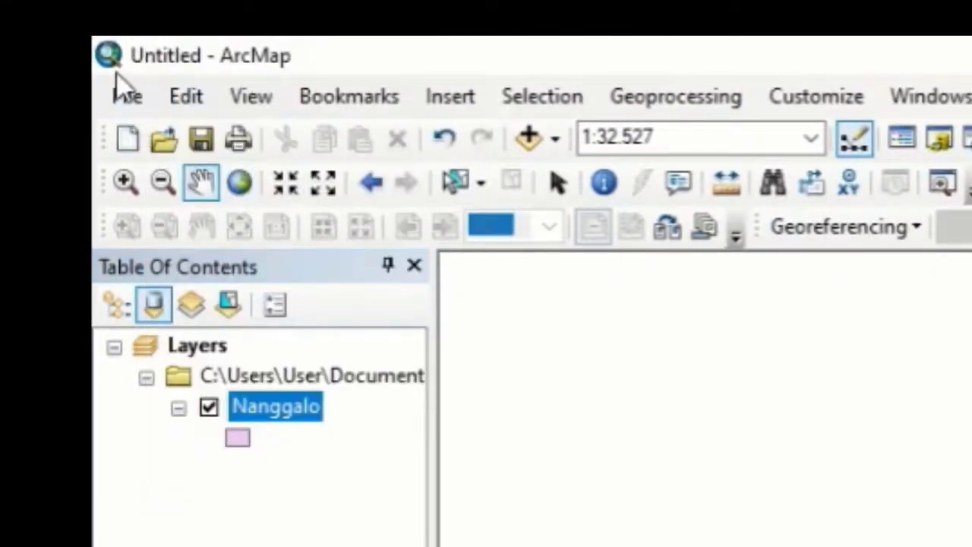
Start Add XY Data and load Sheet1$ of Data Shelter.xls from the Analisis SIG folder as the coordinate table
left_click(121, 106)
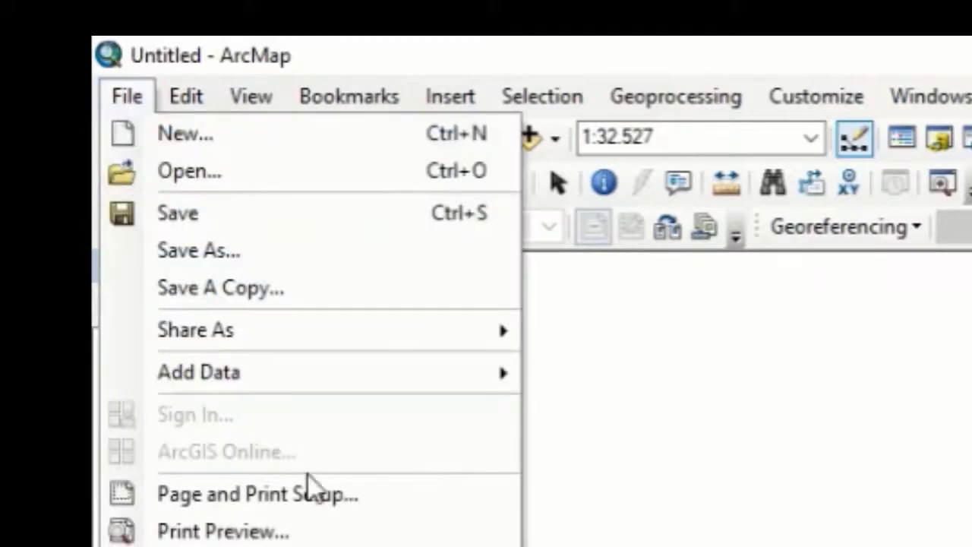
mouse_move(395, 380)
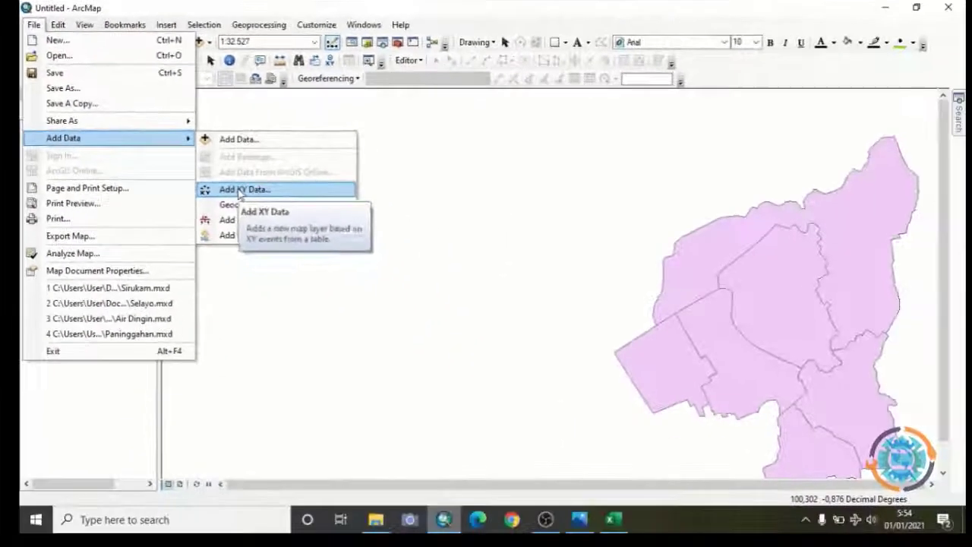
left_click(631, 503)
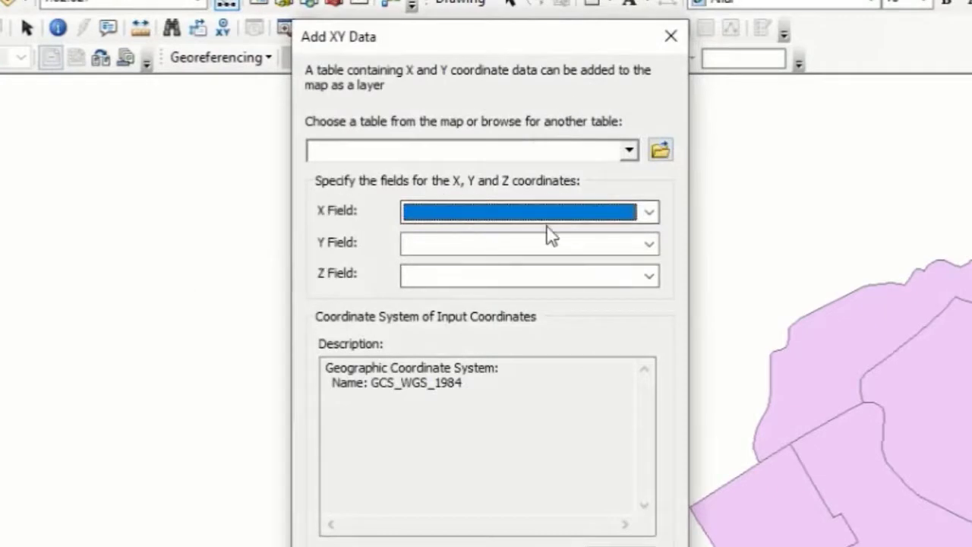
left_click(661, 151)
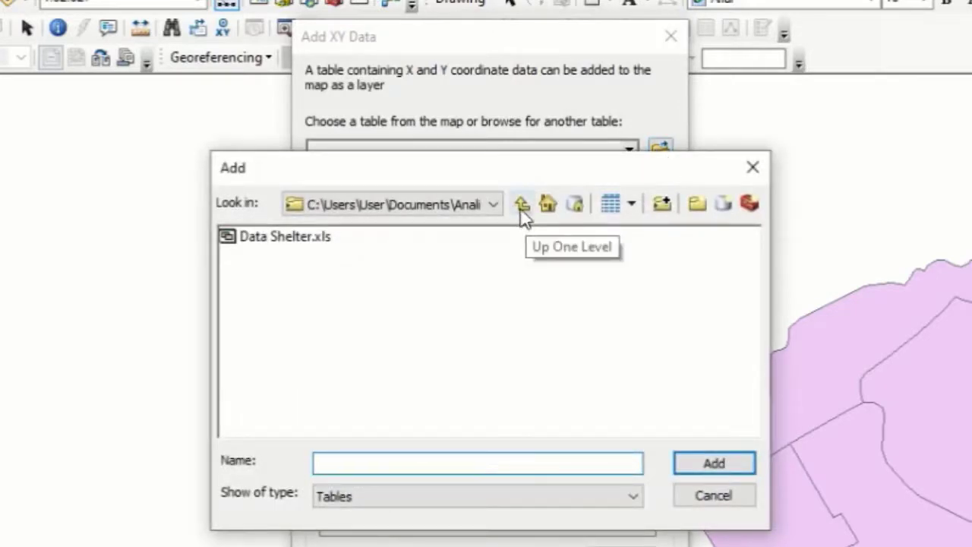
left_click(523, 205)
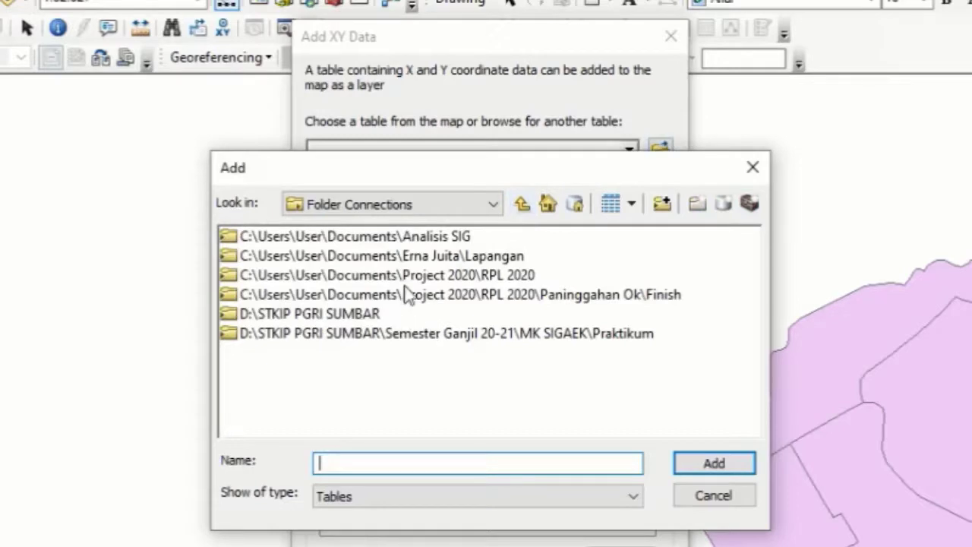
double_click(434, 238)
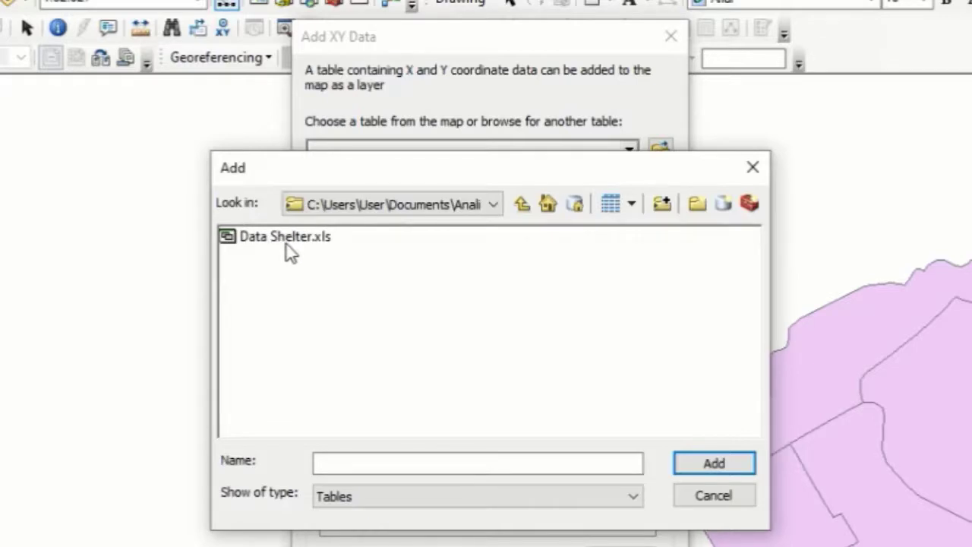
left_click(310, 243)
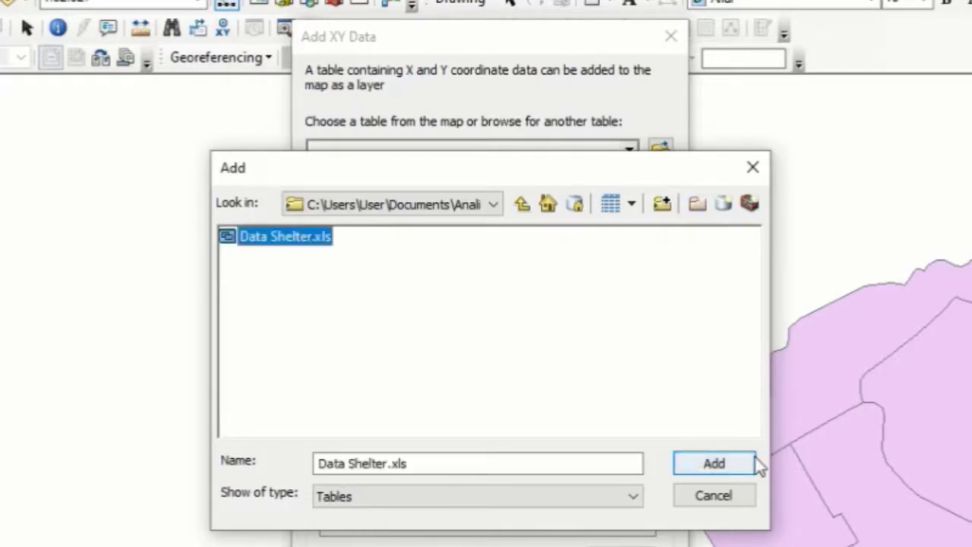
left_click(708, 460)
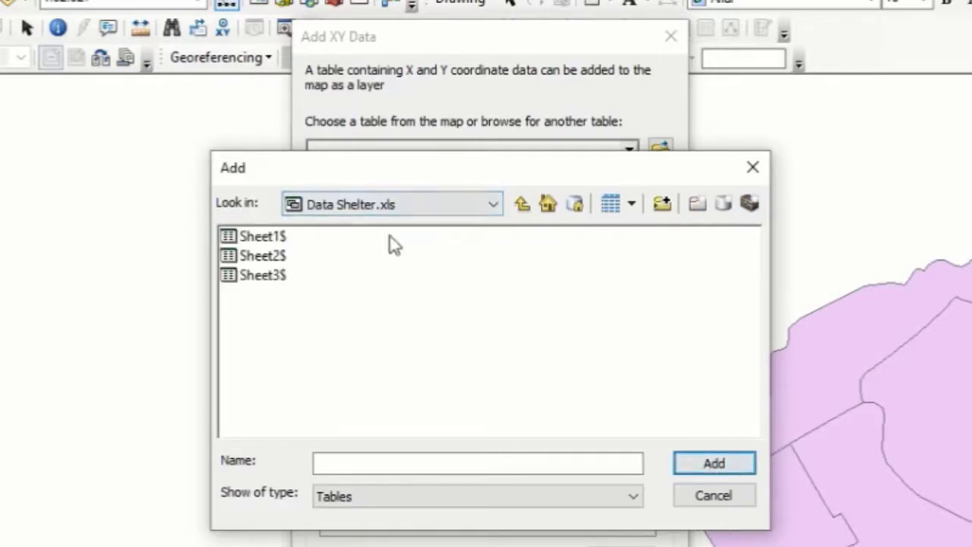
left_click(251, 237)
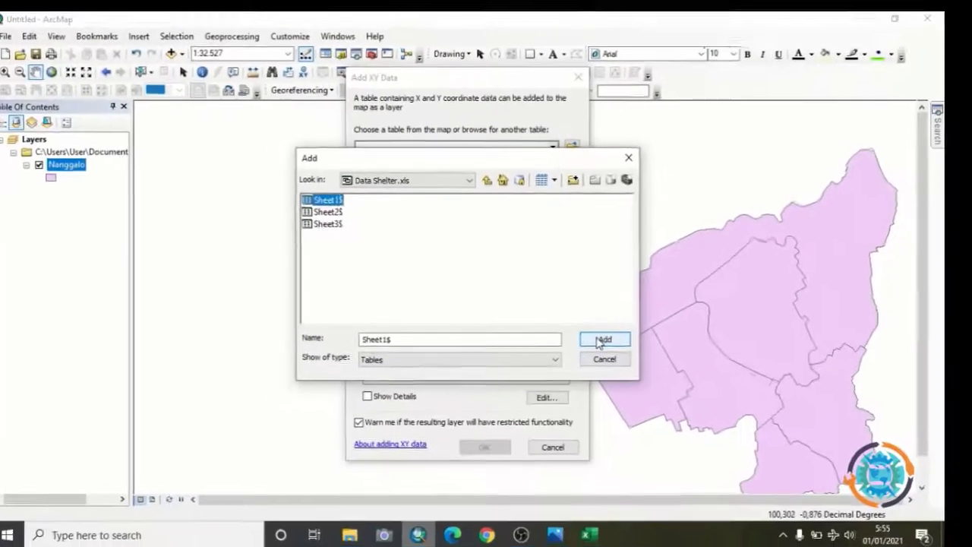
left_click(683, 429)
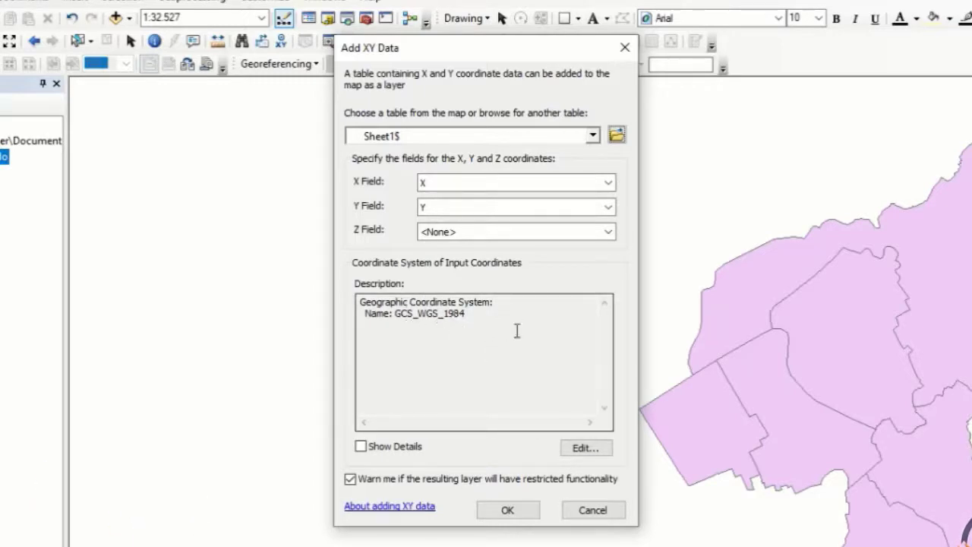
Create the XY point layer from Sheet1$ with fields X and Y in GCS_WGS_1984, accepting the missing Object-ID warning
left_click(455, 377)
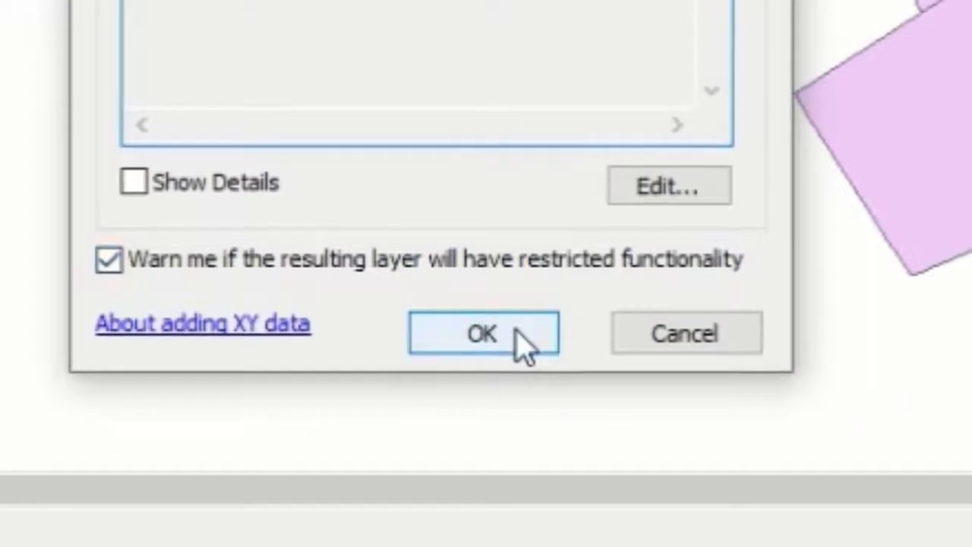
left_click(524, 346)
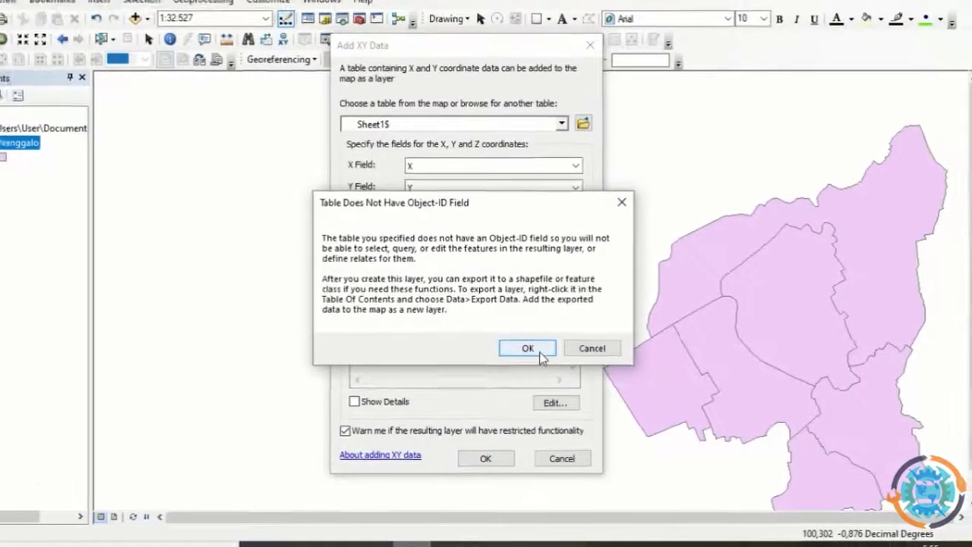
left_click(539, 352)
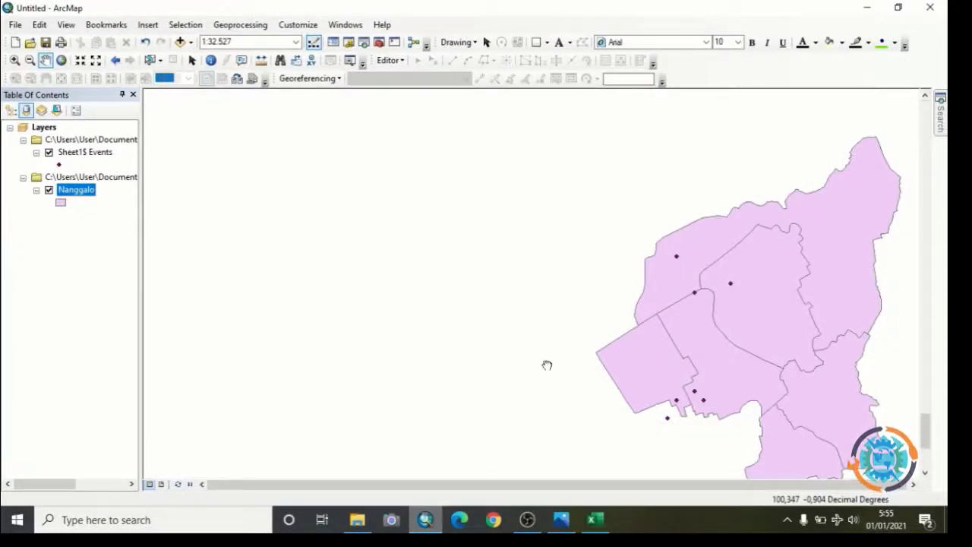
Start exporting the data of the Sheet1$ Events point layer
left_click_drag(547, 365, 225, 333)
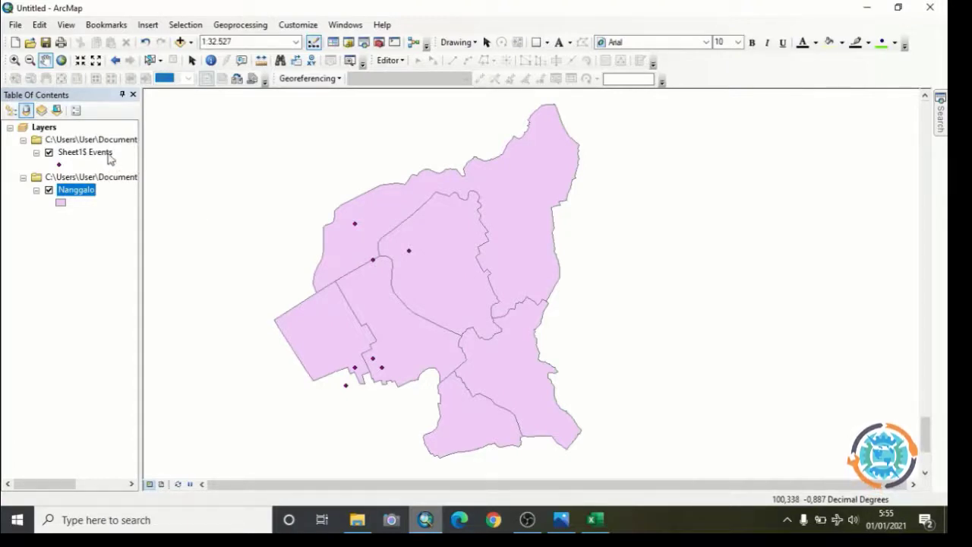
left_click(110, 156)
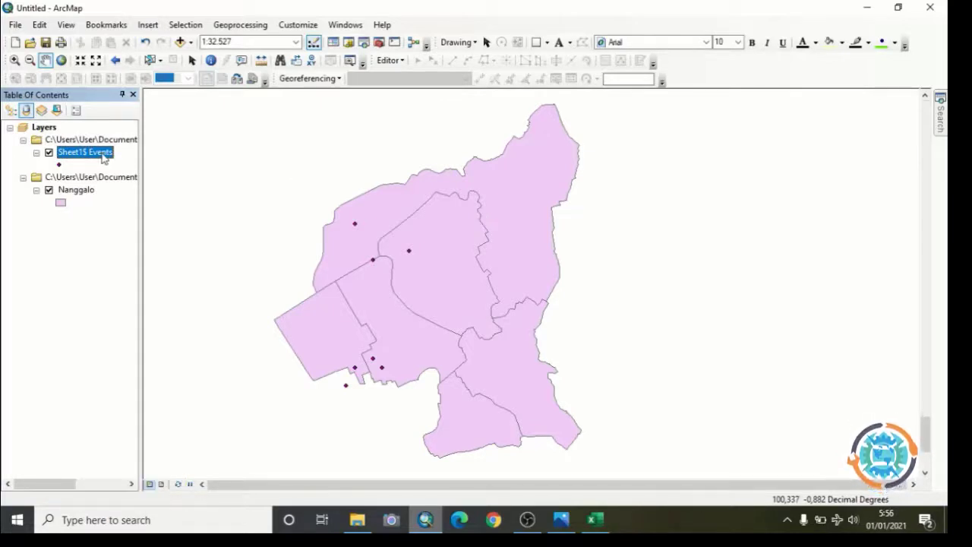
left_click(102, 153)
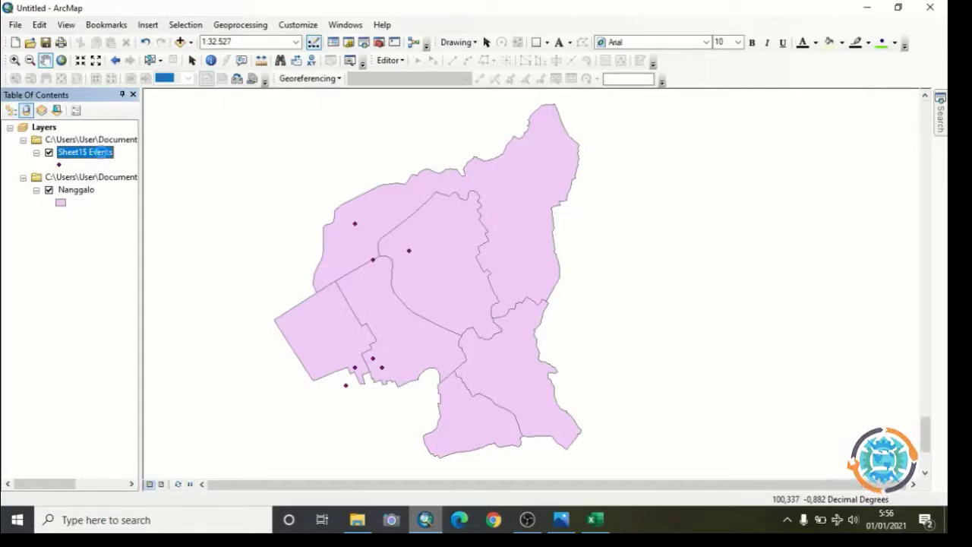
right_click(103, 153)
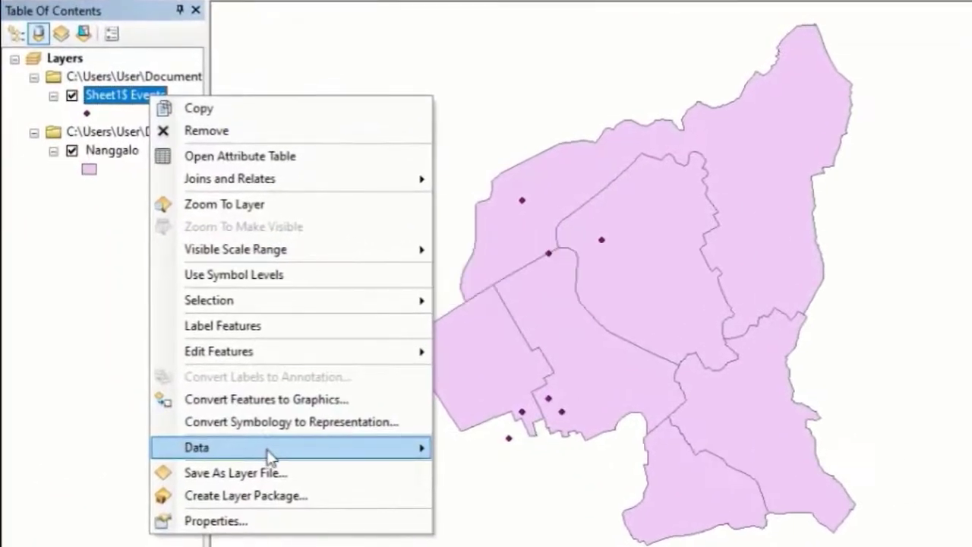
mouse_move(242, 437)
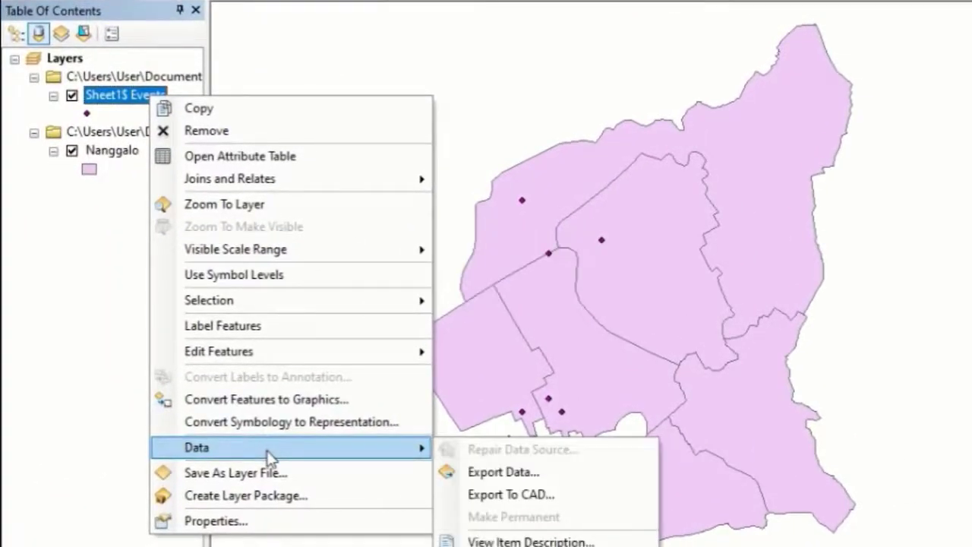
left_click(500, 472)
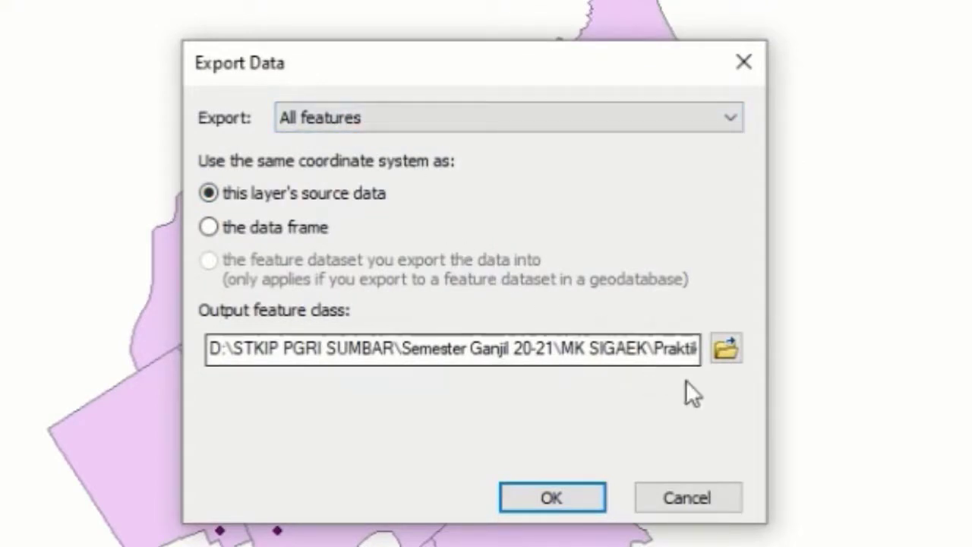
Set the export's output location to the connected folder C:\Users\User\Documents\Analisis SIG
left_click(723, 347)
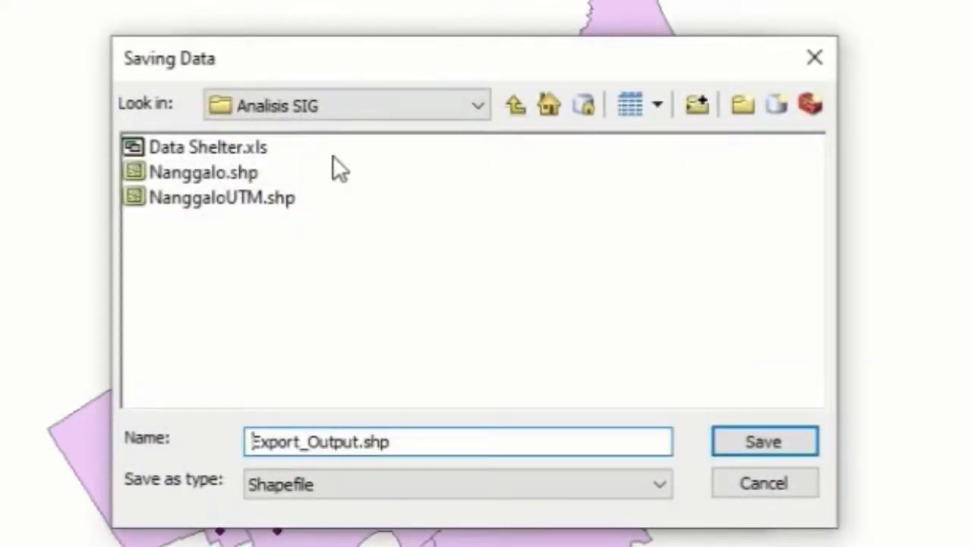
left_click(518, 107)
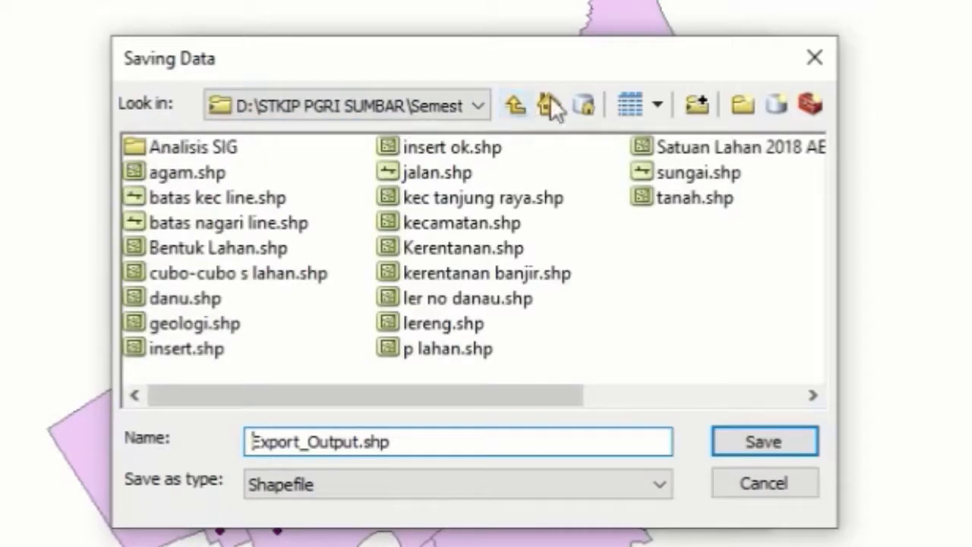
left_click(516, 104)
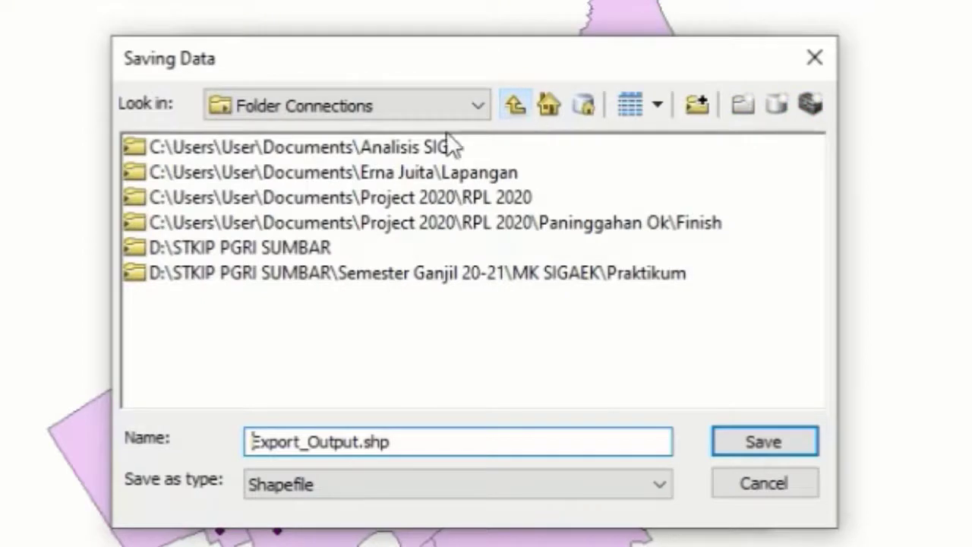
double_click(400, 148)
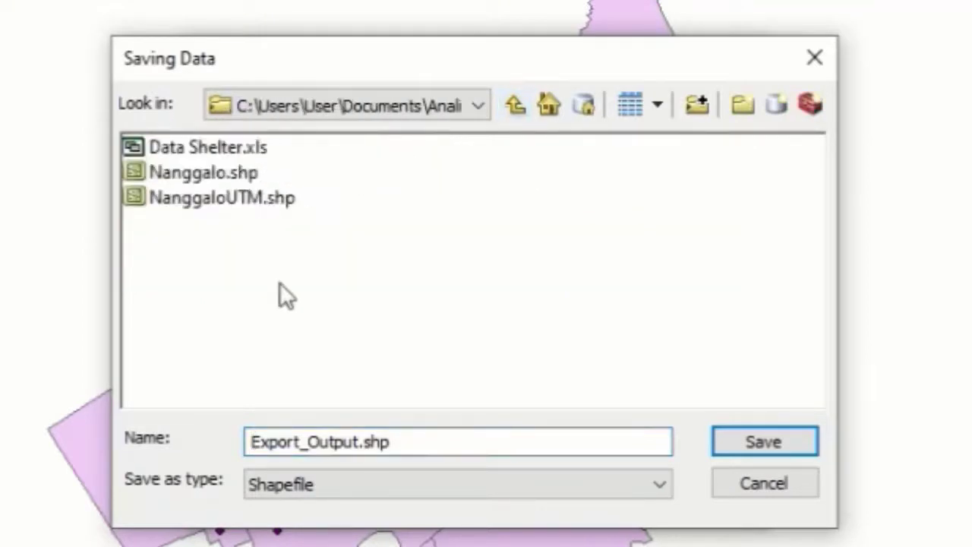
Export all features of the point layer as a shapefile named Data Shelter and add it to the map as a layer
left_click(425, 442)
key("BackSpace")
key("BackSpace")
key("BackSpace")
key("BackSpace")
key("BackSpace")
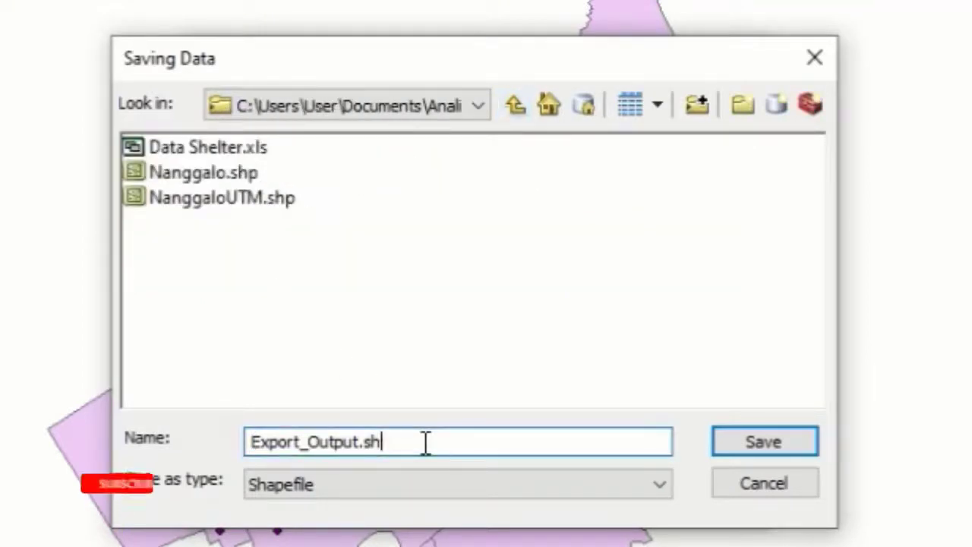
key("BackSpace")
key("BackSpace")
key("BackSpace")
key("BackSpace")
key("BackSpace")
key("BackSpace")
key("BackSpace")
key("BackSpace")
key("BackSpace")
key("BackSpace")
key("BackSpace")
key("BackSpace")
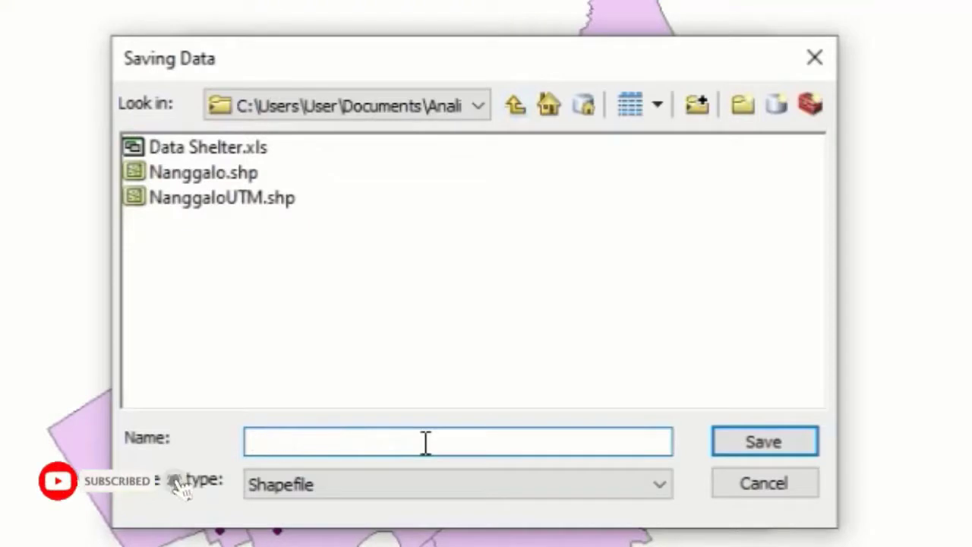
type("Data ")
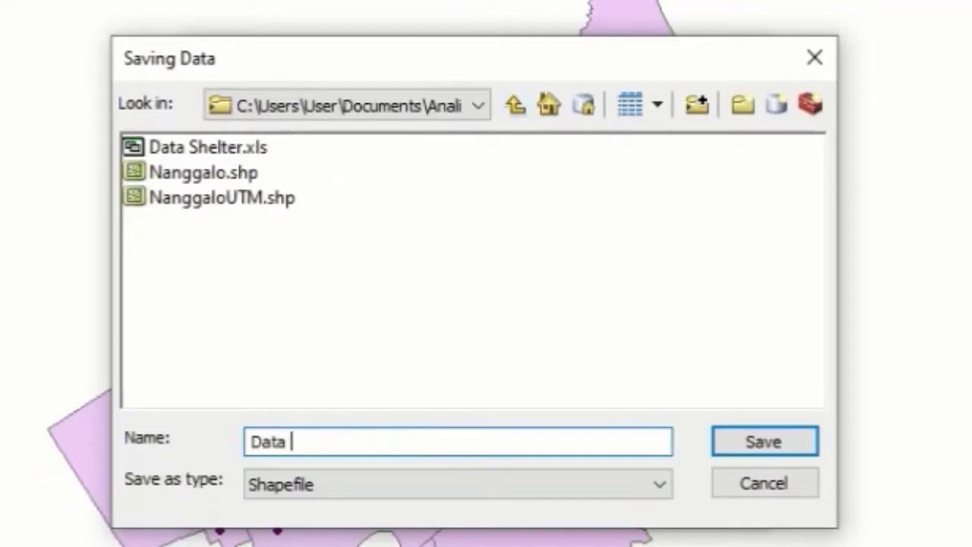
type("Shelter")
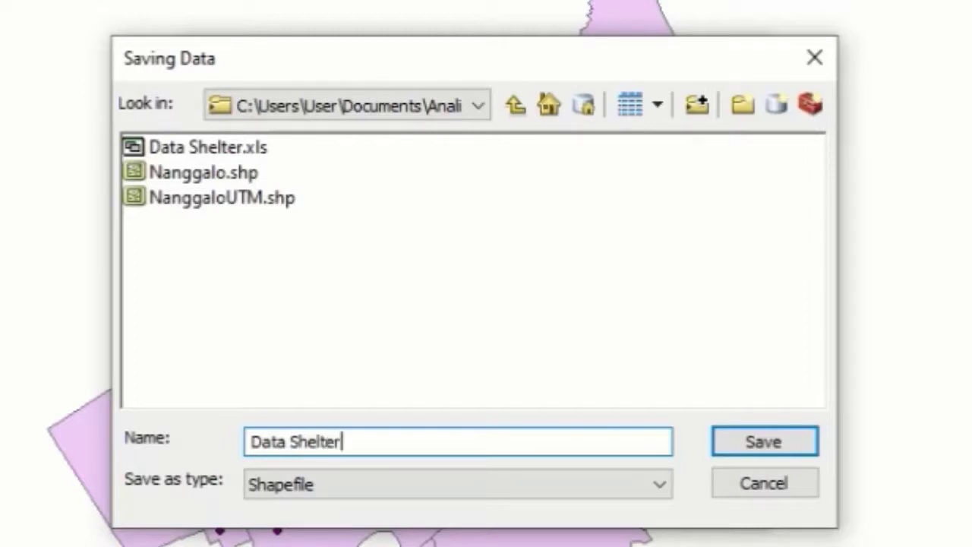
left_click(750, 432)
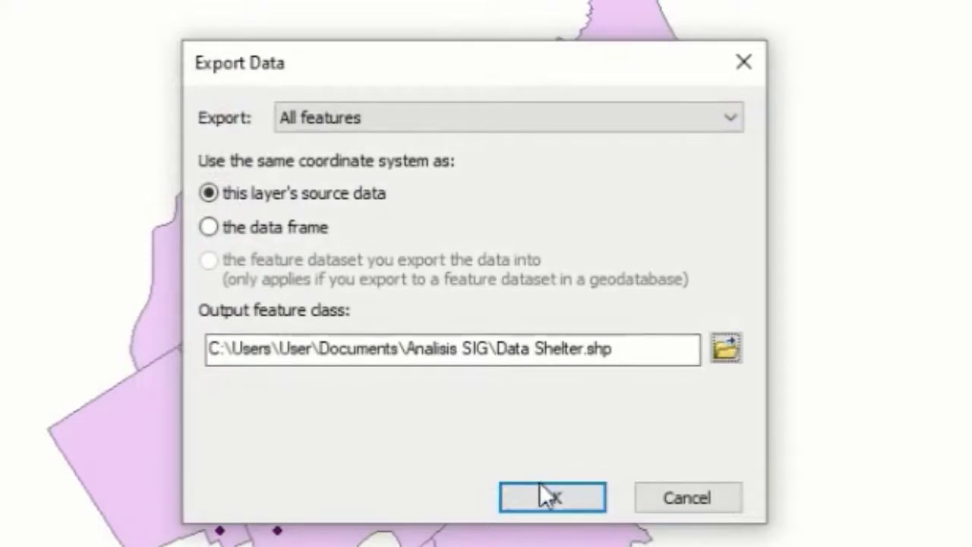
left_click(544, 517)
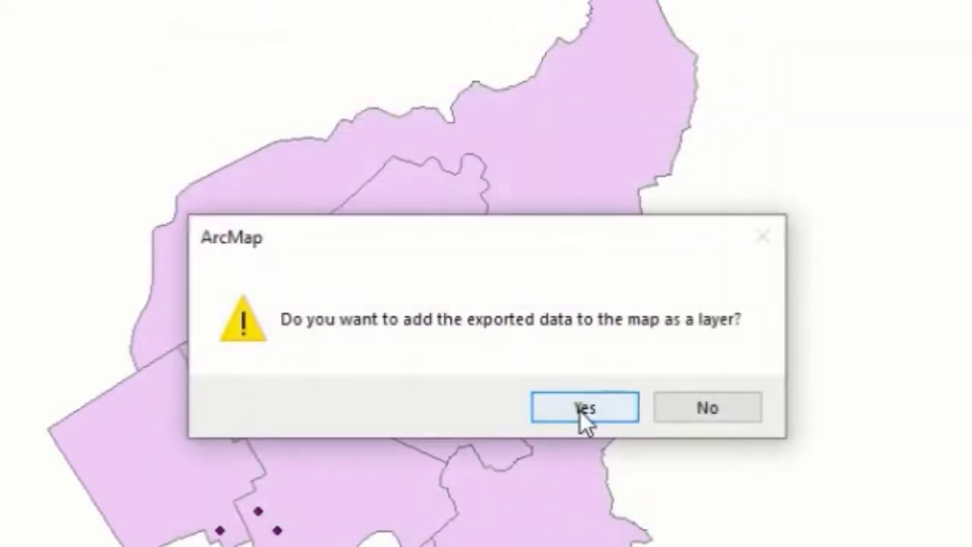
left_click(583, 410)
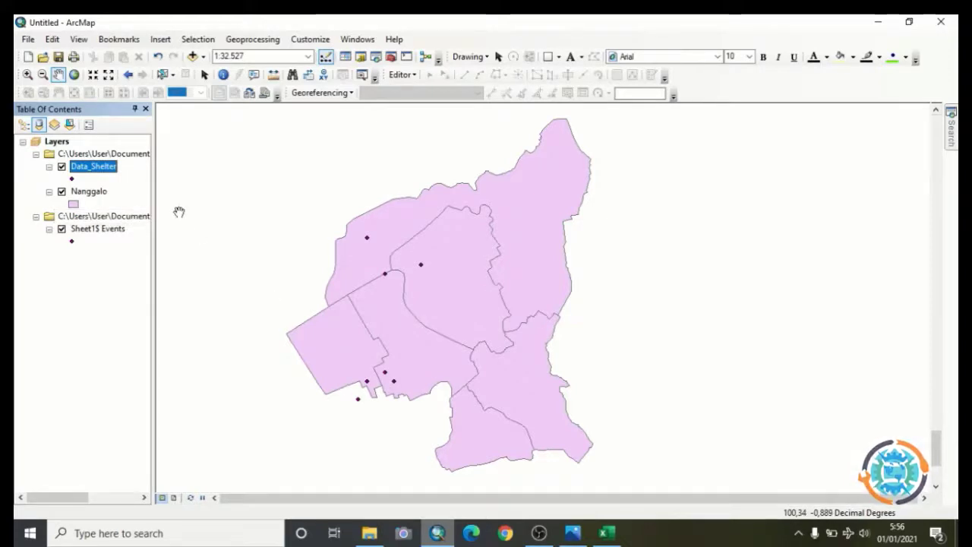
Remove the Excel data source together with its Sheet1$ Events layer from the map
right_click(114, 219)
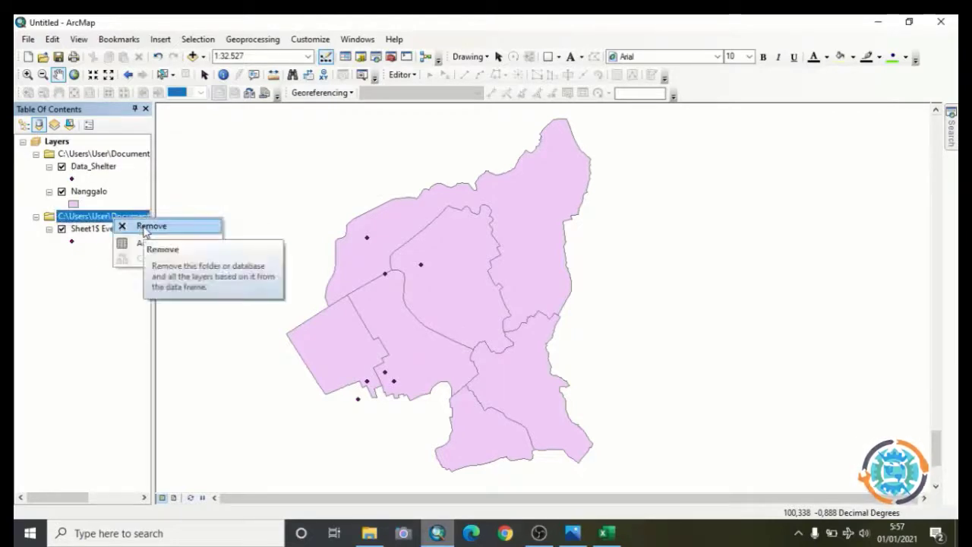
left_click(145, 229)
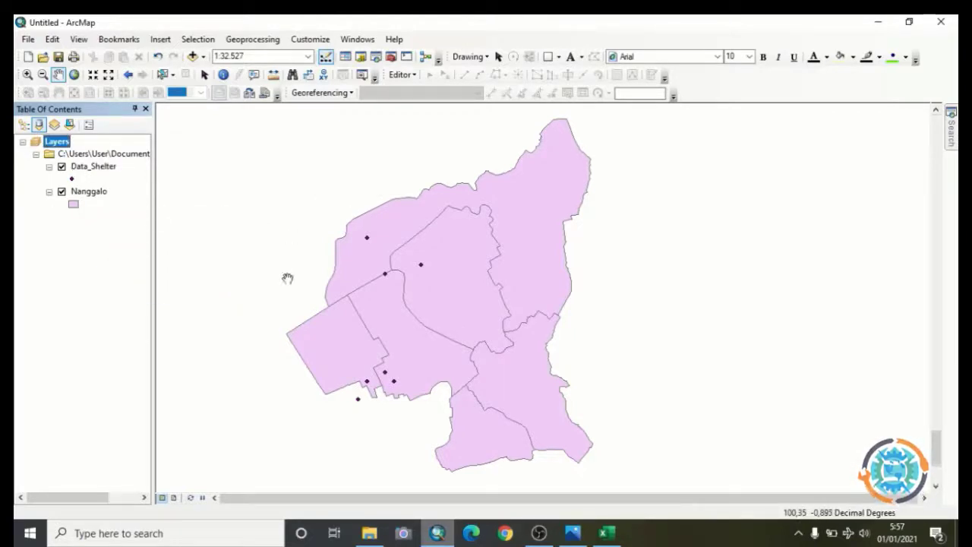
Review the attribute table of the Data_Shelter layer and close it
left_click(112, 170)
right_click(112, 168)
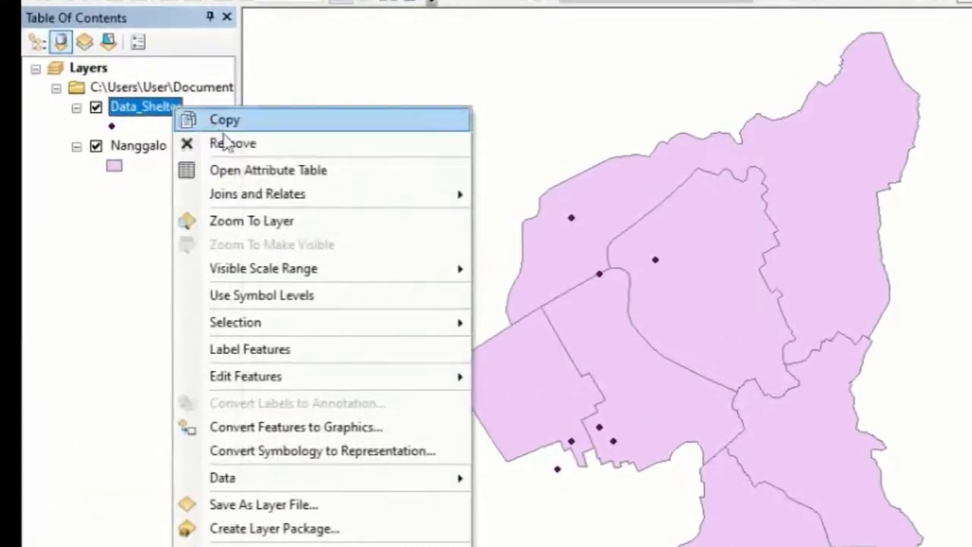
left_click(228, 169)
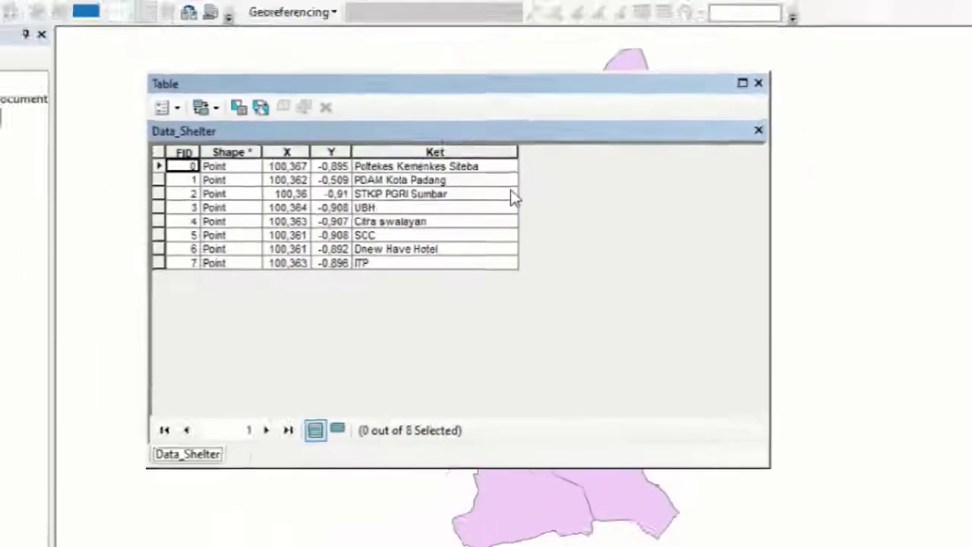
left_click(758, 82)
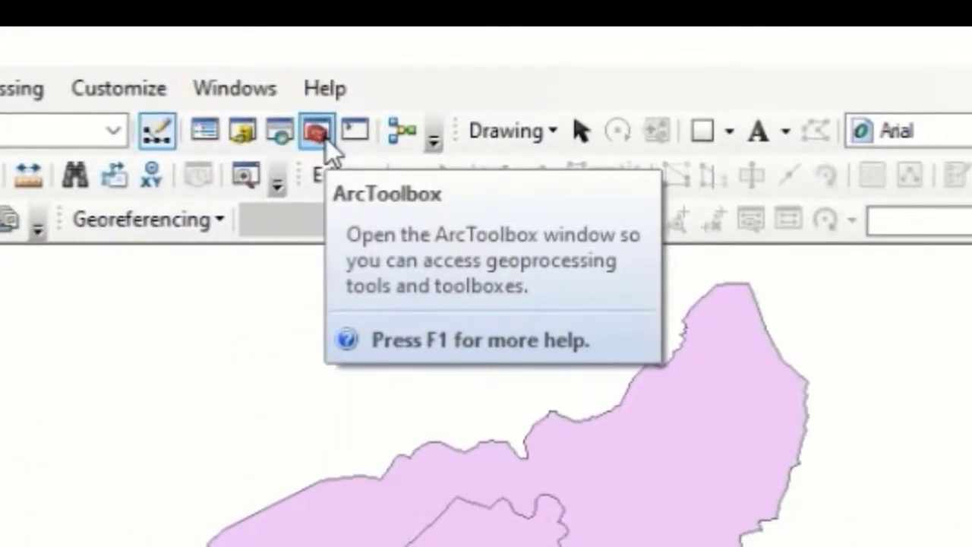
Run Average Nearest Neighbor from the Analyzing Patterns toolset of Spatial Statistics Tools on Data_Shelter, using EUCLIDEAN_DISTANCE
left_click(326, 137)
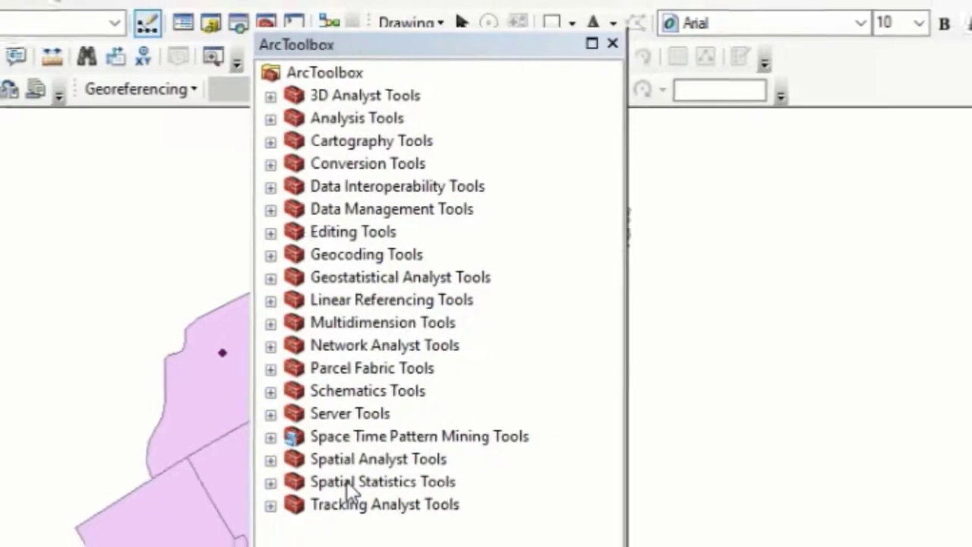
left_click(346, 502)
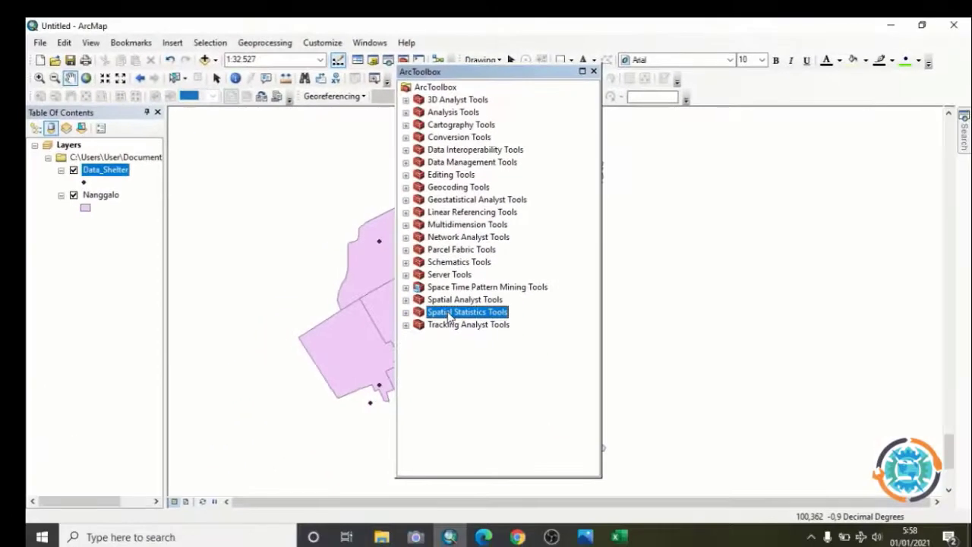
double_click(449, 315)
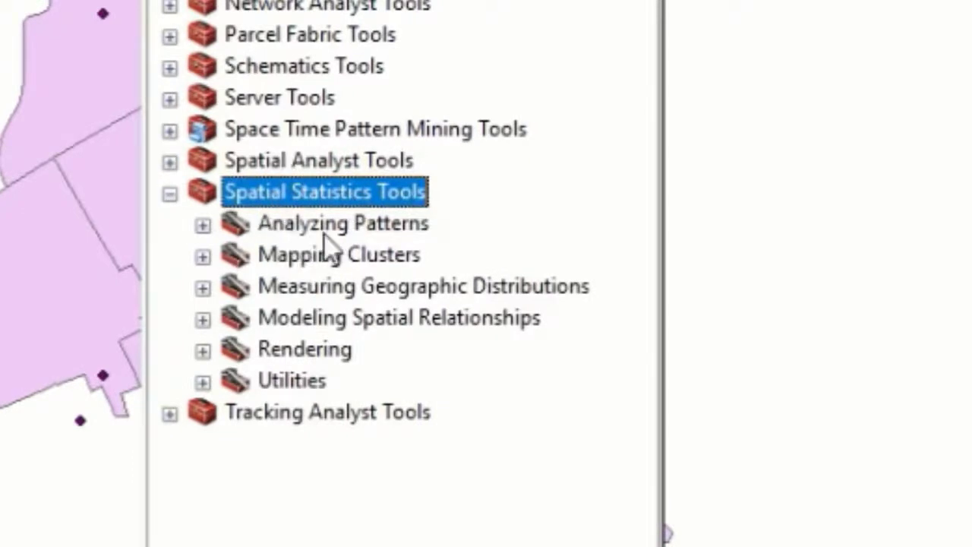
double_click(325, 232)
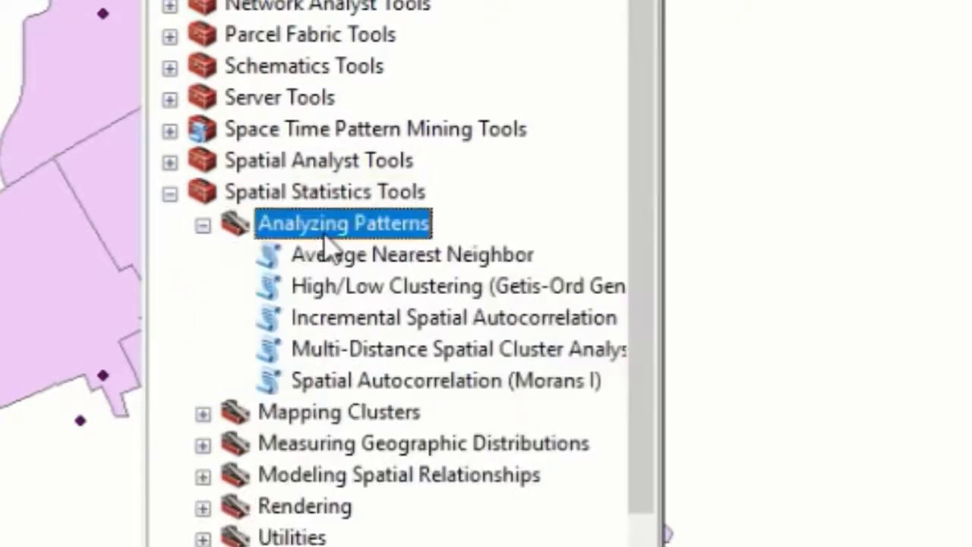
left_click(371, 262)
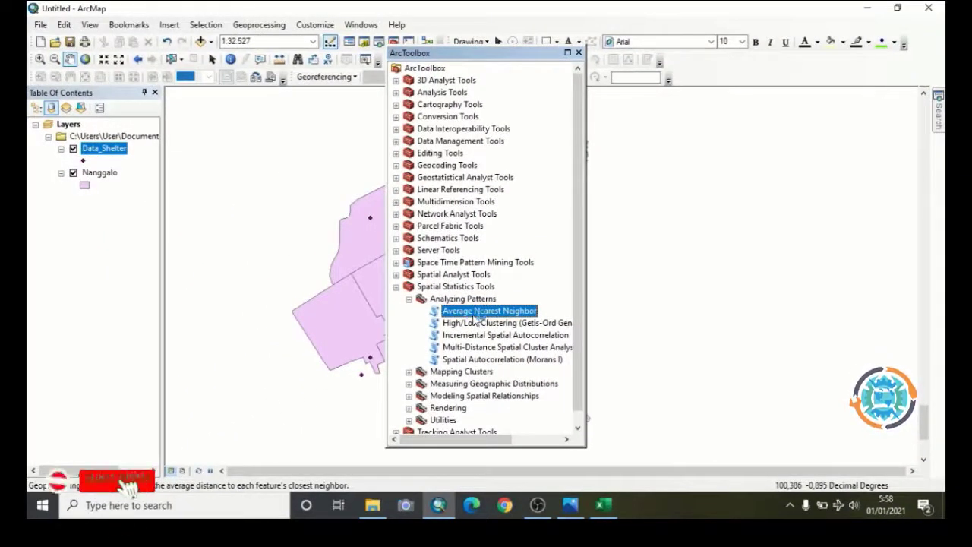
double_click(473, 313)
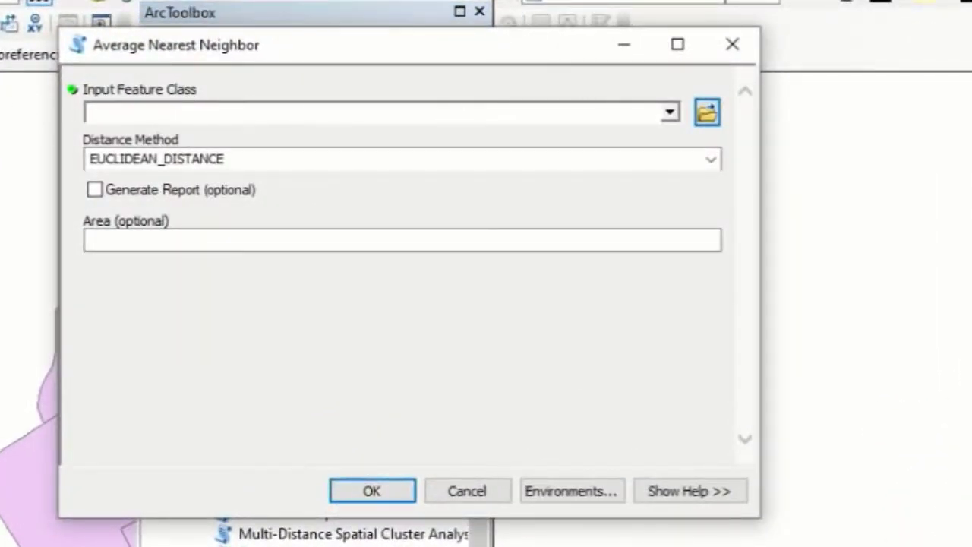
left_click(707, 113)
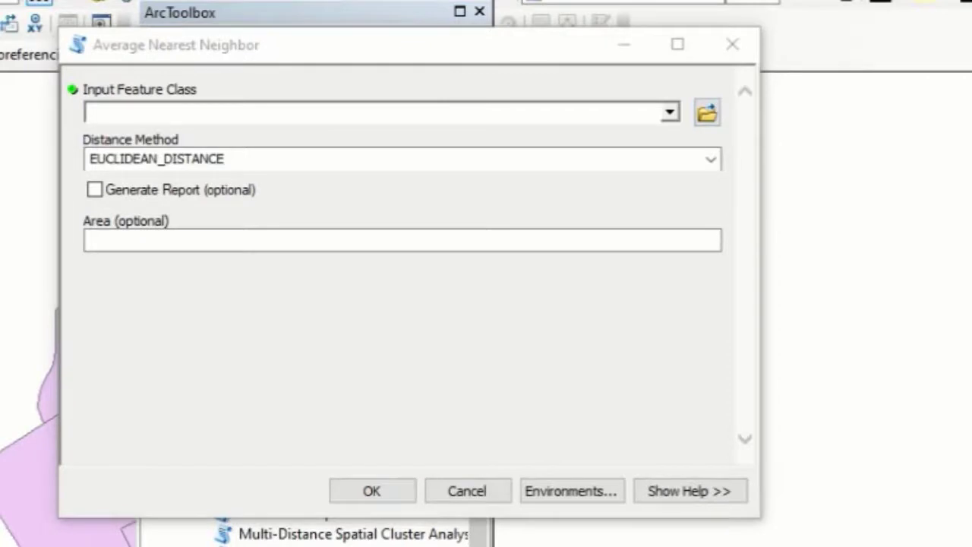
left_click_drag(2, 456, 114, 113)
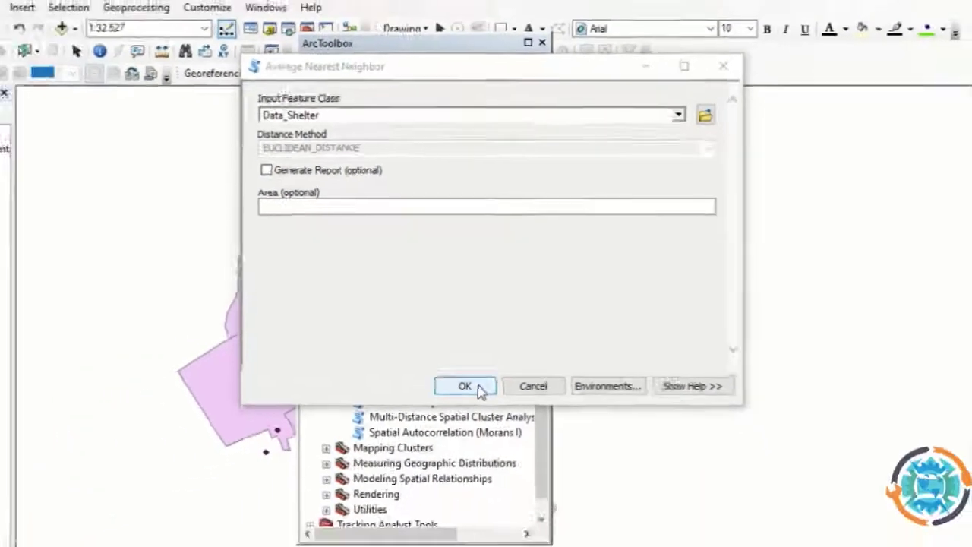
left_click(387, 494)
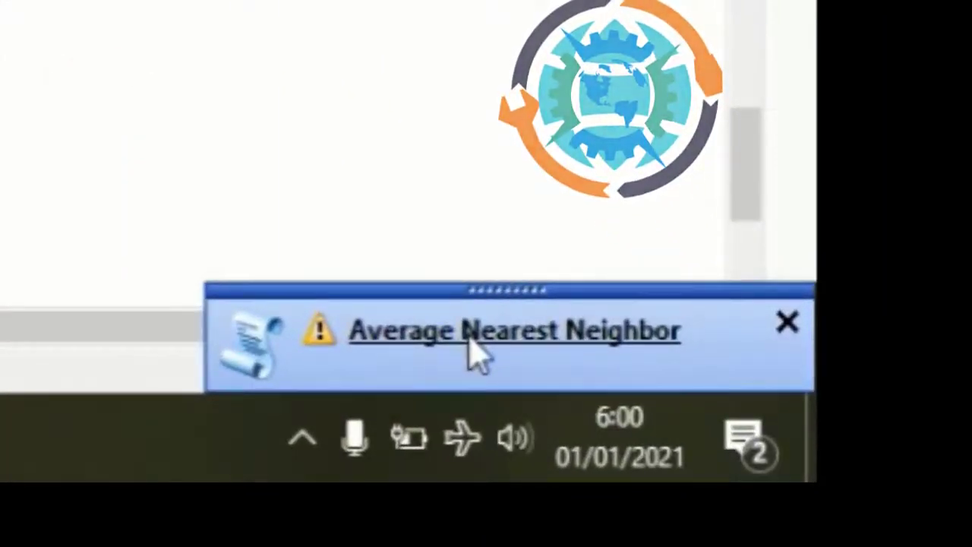
Examine the Average Nearest Neighbor results and switch to the reference image of cluster, random and dispersed pattern ranges
left_click(468, 351)
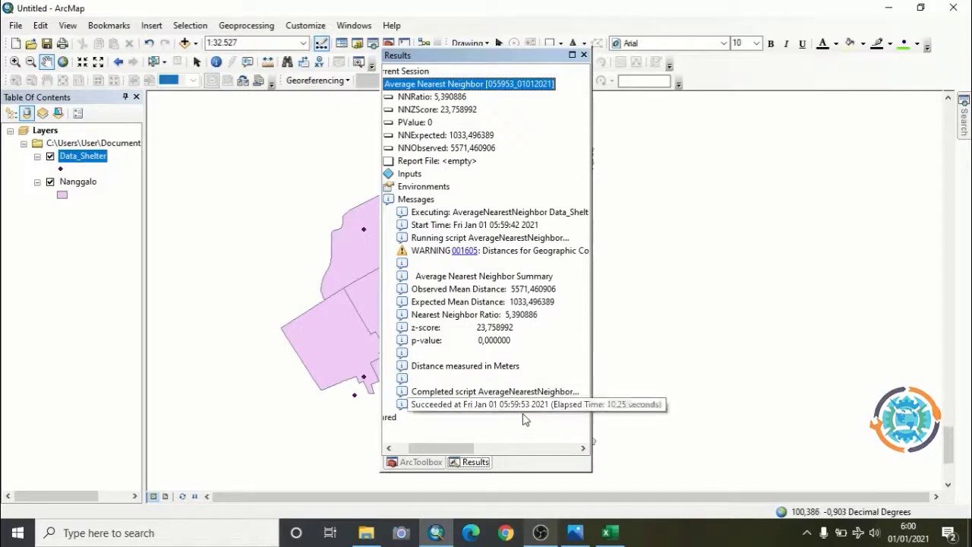
left_click(575, 532)
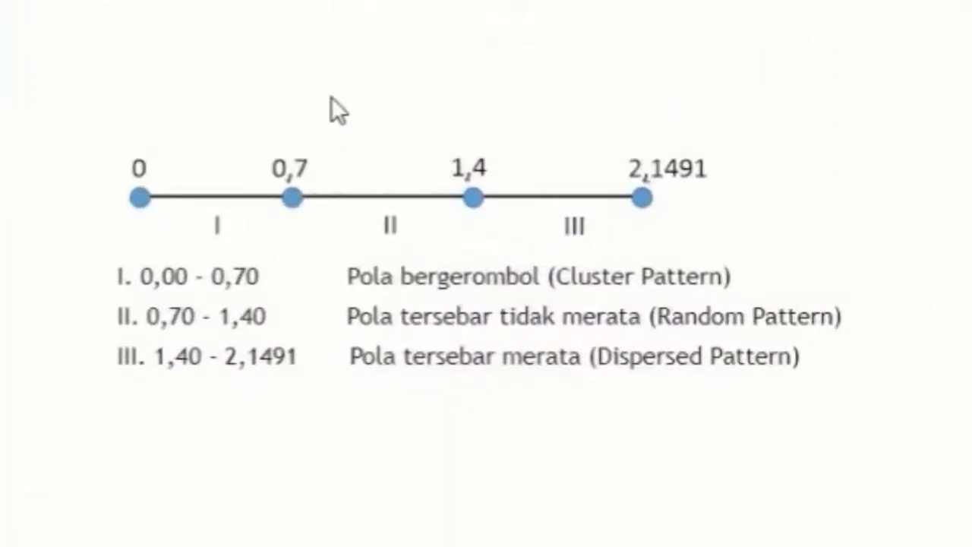